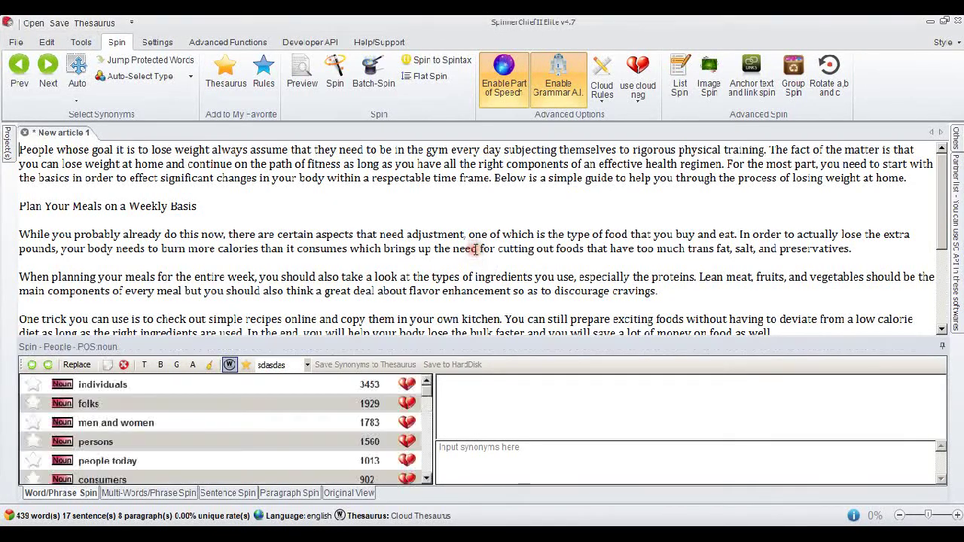
Spin the weight-loss article into 10 versions with the auto-spin frequency set to 4
{"action": "left_click", "coordinate": [338, 89]}
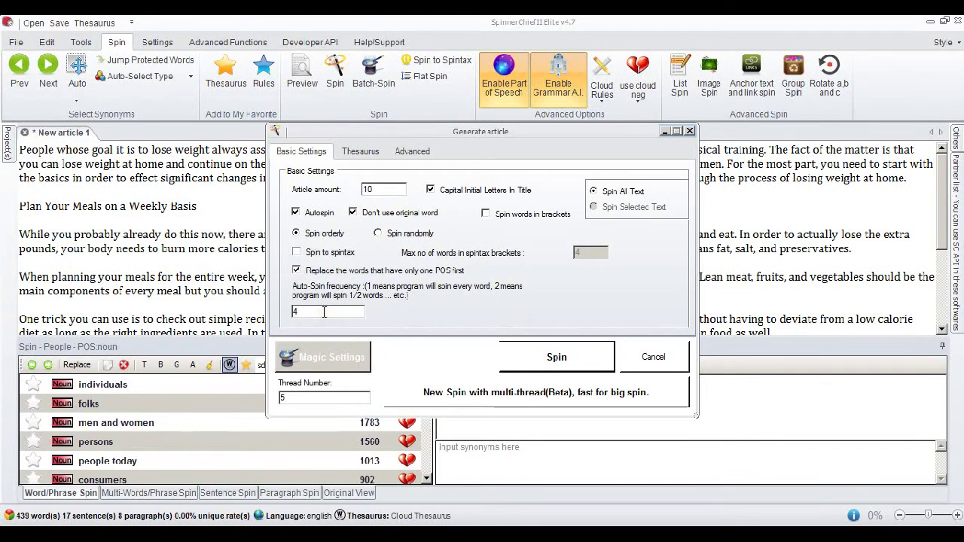
{"action": "left_click_drag", "start_coordinate": [324, 312], "coordinate": [296, 310]}
{"action": "key", "text": "BackSpace"}
{"action": "type", "text": "4"}
{"action": "left_click", "coordinate": [555, 358]}
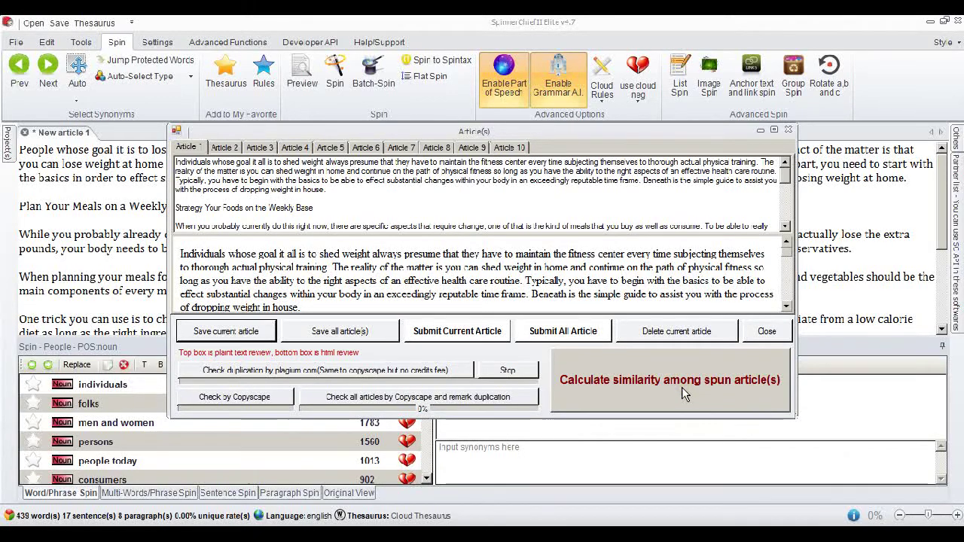
Calculate the similarity among all ten spun articles, counting repeats of 4 same words and marking those above 60% for deletion
{"action": "left_click", "coordinate": [681, 387]}
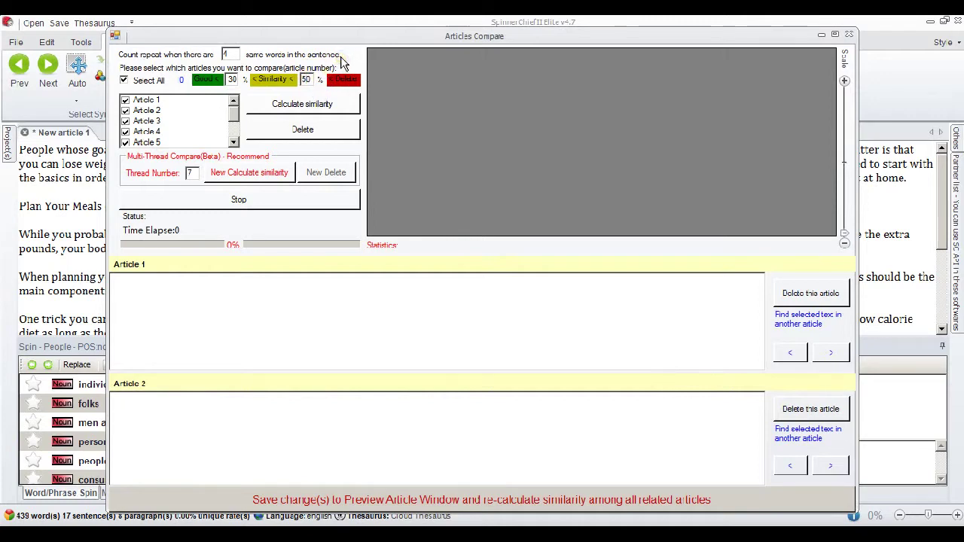
{"action": "key", "text": "Delete"}
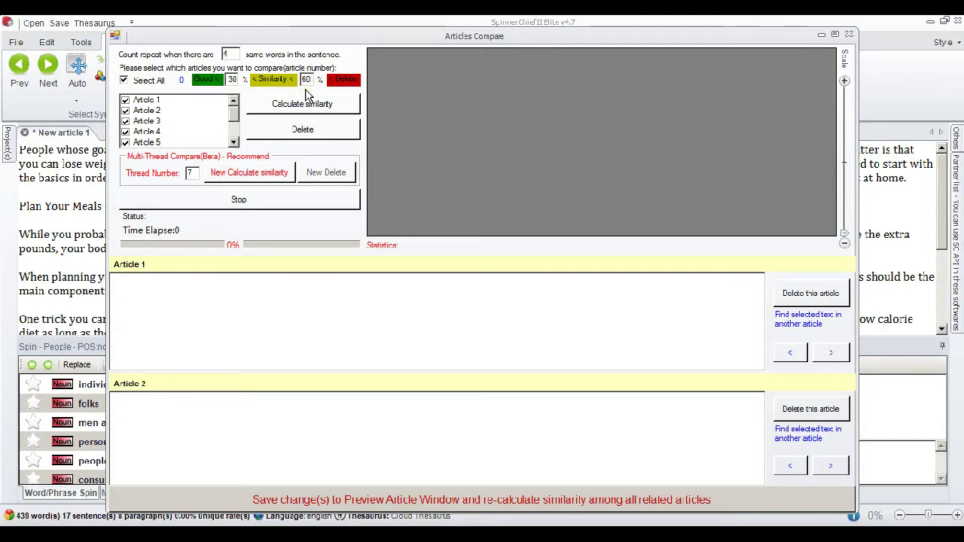
{"action": "left_click", "coordinate": [229, 54]}
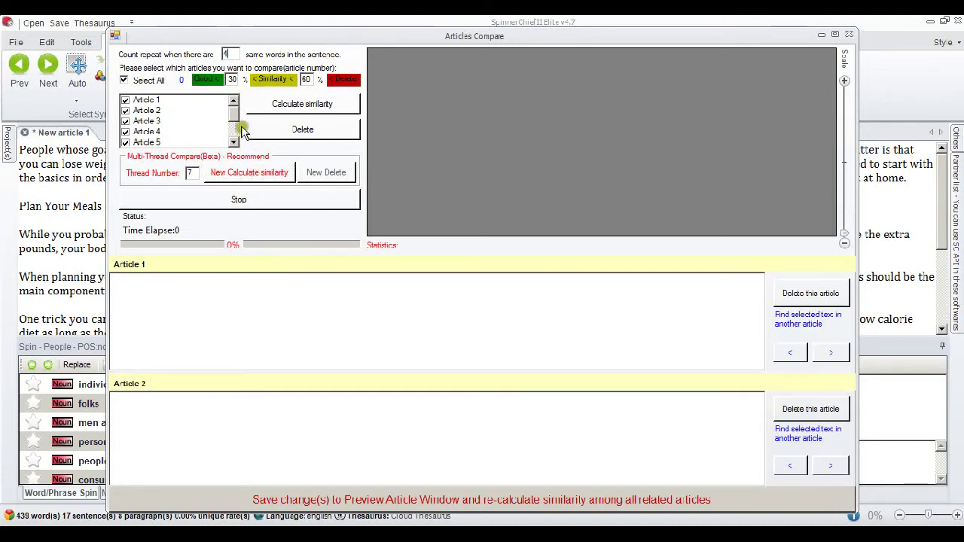
{"action": "mouse_move", "coordinate": [234, 119]}
{"action": "left_mouse_down"}
{"action": "mouse_move", "coordinate": [235, 142]}
{"action": "mouse_move", "coordinate": [235, 107]}
{"action": "left_mouse_up"}
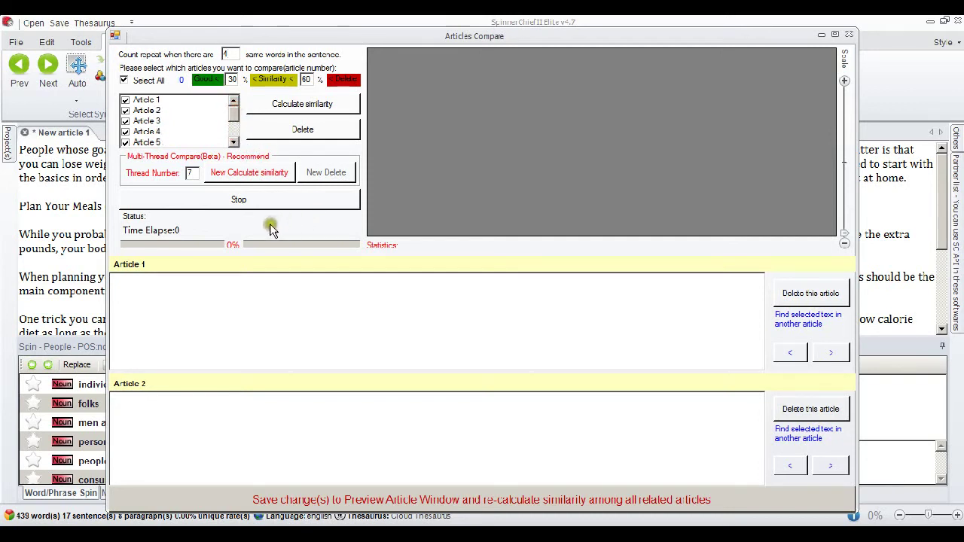
{"action": "left_click", "coordinate": [252, 175]}
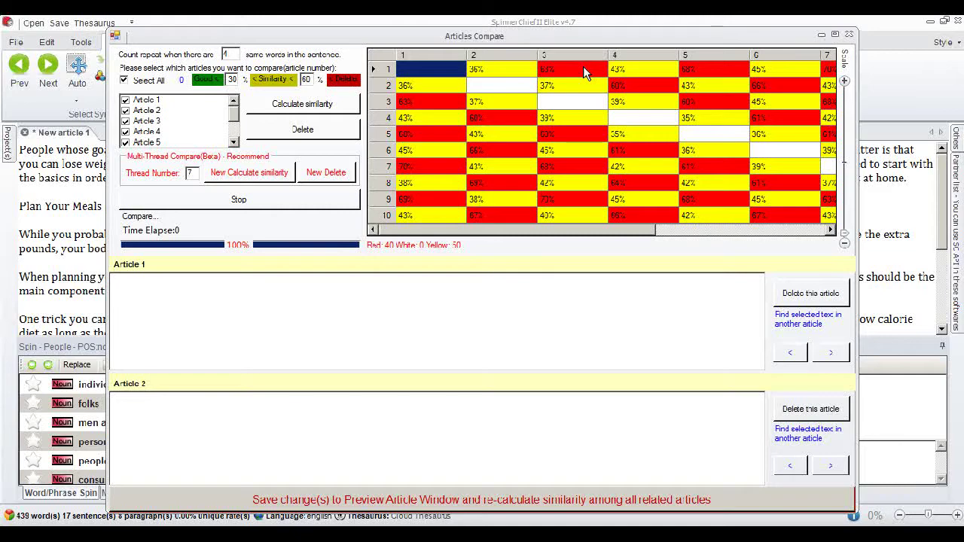
{"action": "mouse_move", "coordinate": [618, 230]}
{"action": "left_mouse_down"}
{"action": "mouse_move", "coordinate": [808, 230]}
{"action": "mouse_move", "coordinate": [625, 223]}
{"action": "left_mouse_up"}
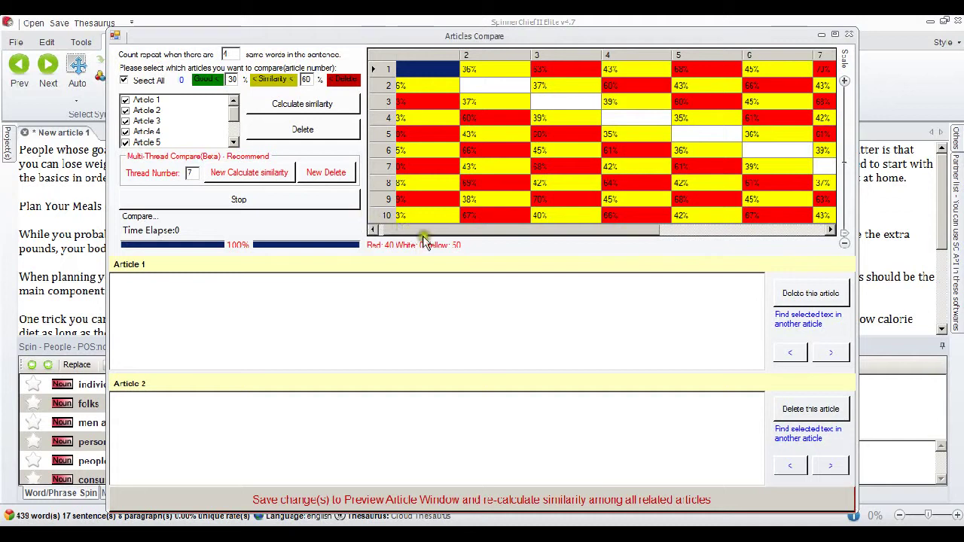
{"action": "left_click_drag", "start_coordinate": [444, 235], "coordinate": [419, 228]}
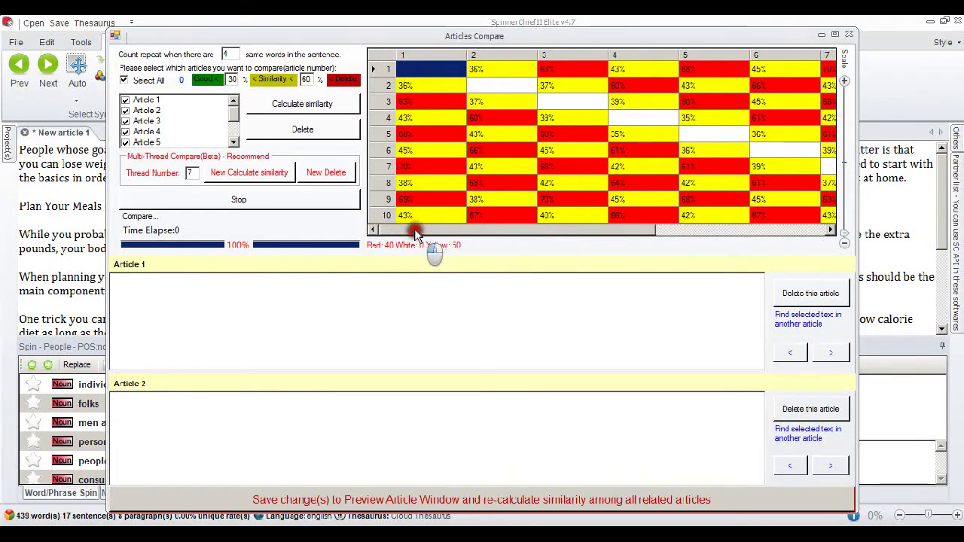
Delete the spun articles that exceed the 60% similarity limit using the multi-thread comparison
{"action": "left_click", "coordinate": [331, 174]}
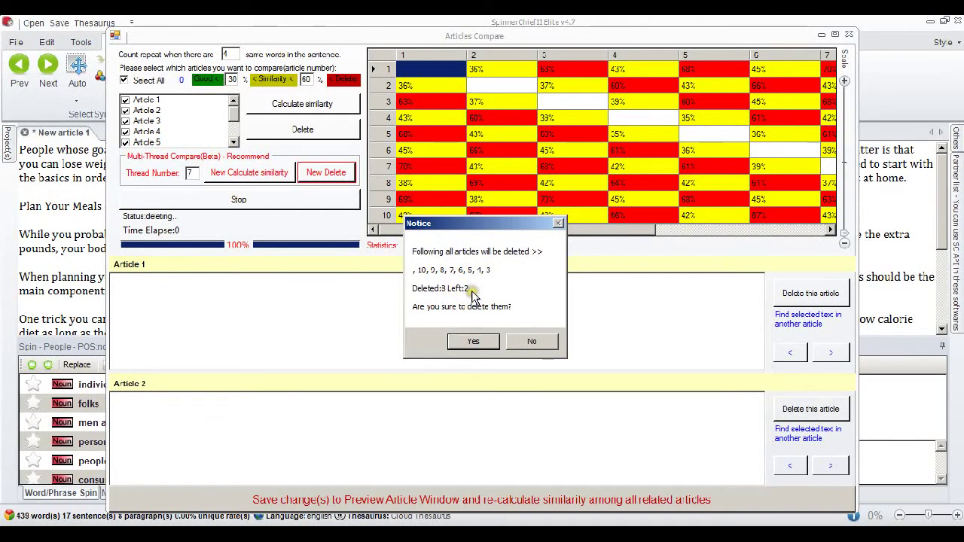
{"action": "left_click", "coordinate": [484, 341]}
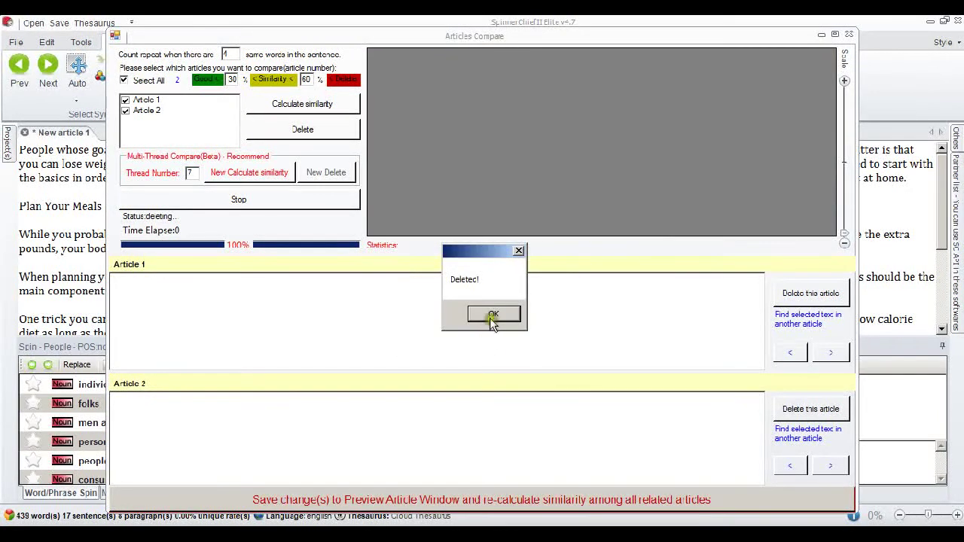
{"action": "left_click", "coordinate": [493, 313]}
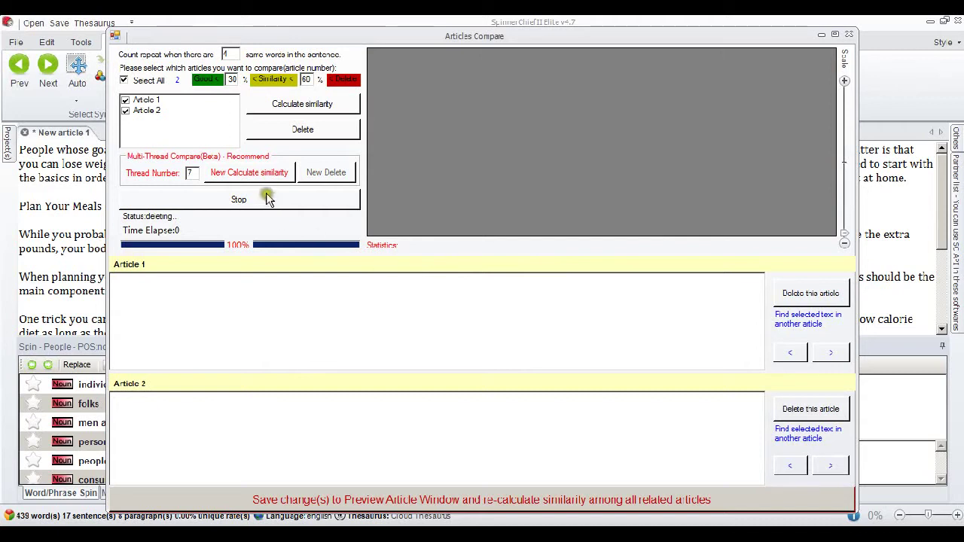
Recalculate the similarity between the two remaining articles, and close the comparison and the spun article preview
{"action": "left_click", "coordinate": [271, 174]}
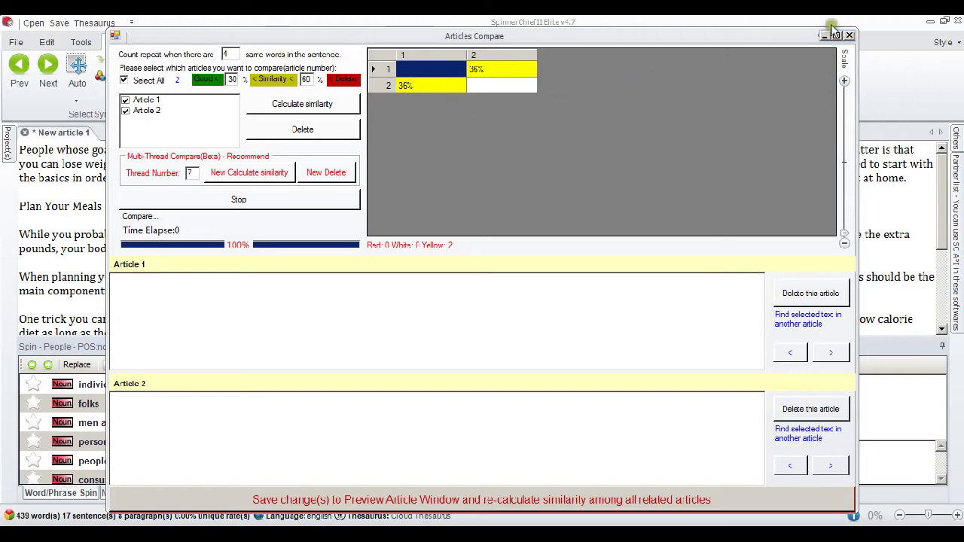
{"action": "left_click", "coordinate": [847, 38]}
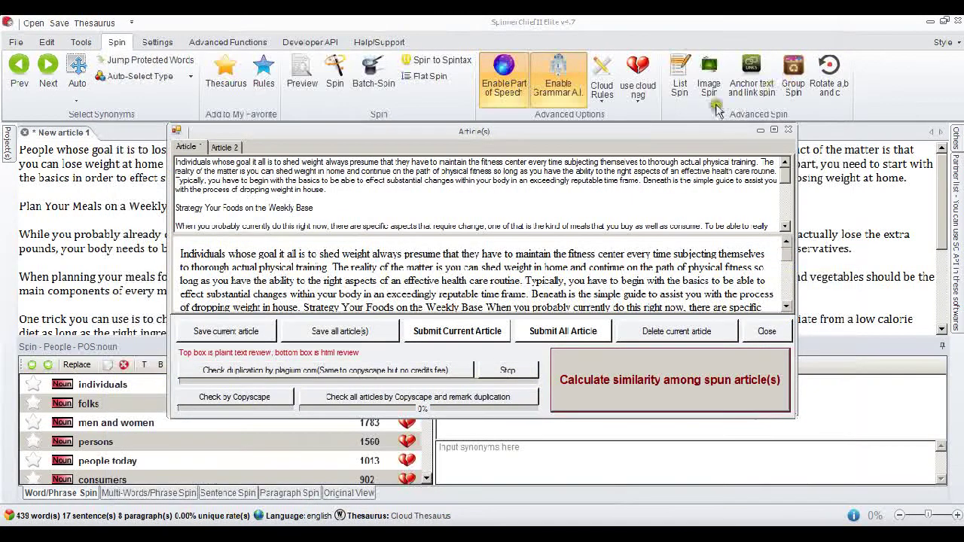
{"action": "left_click", "coordinate": [788, 132]}
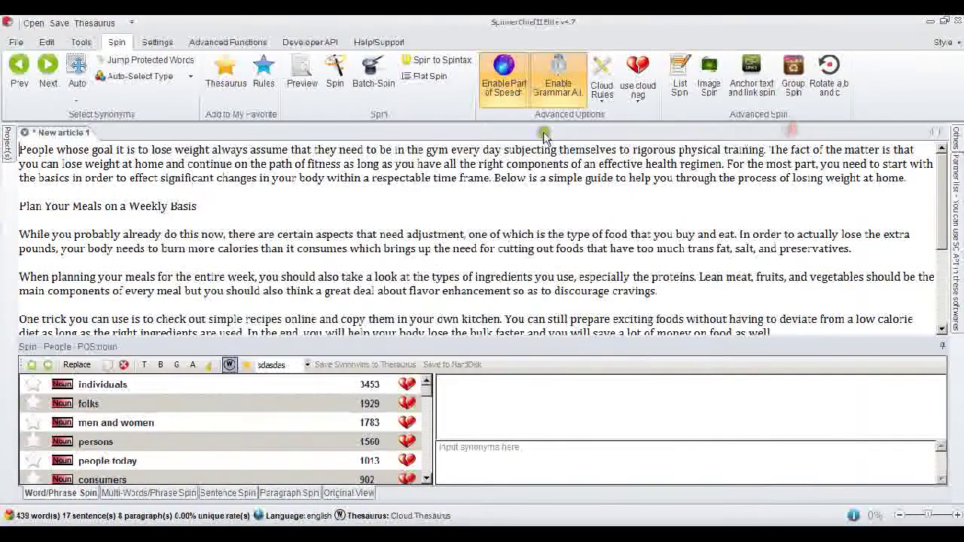
Spin the article again into 10 versions, using an auto-spin frequency of 2
{"action": "left_click", "coordinate": [332, 89]}
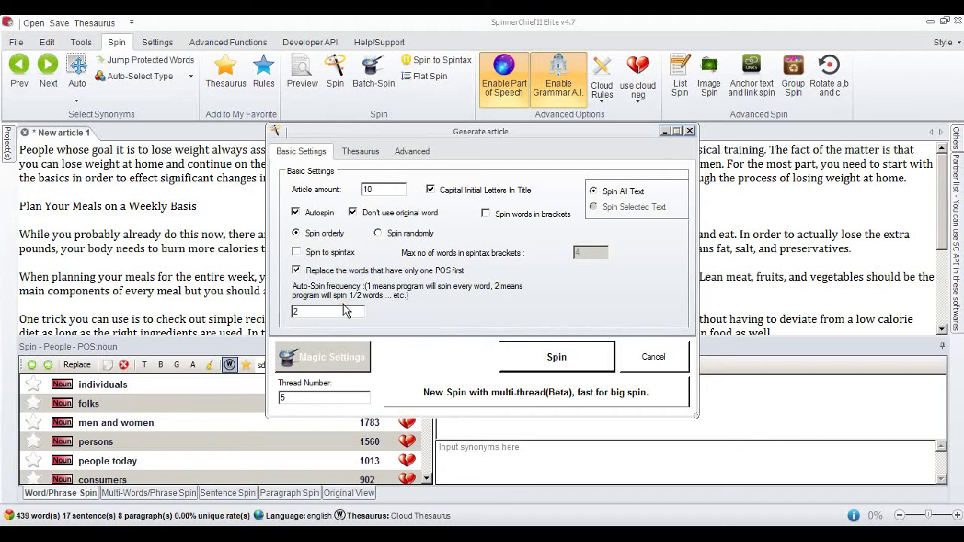
{"action": "left_click", "coordinate": [527, 348]}
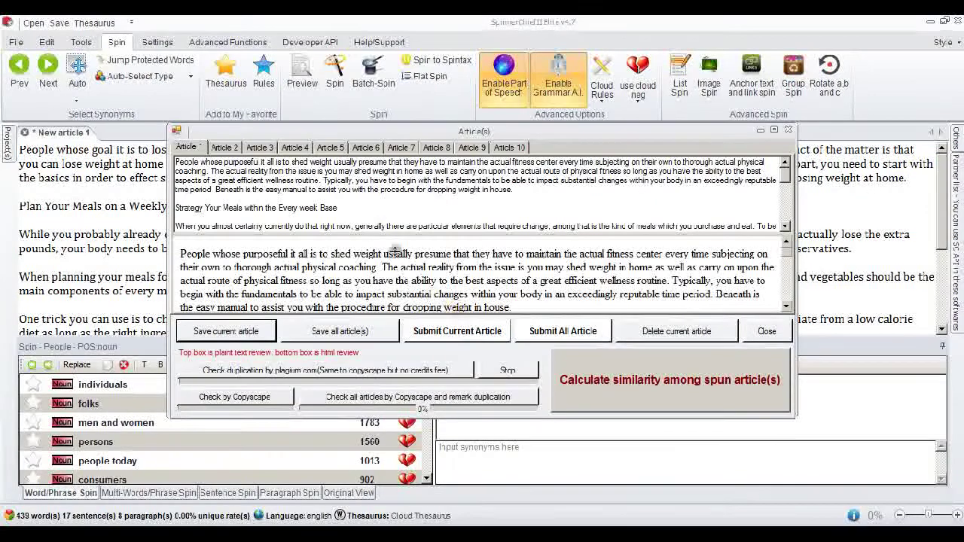
Calculate the similarity among the ten newly spun articles with the deletion threshold set to 60%
{"action": "left_click", "coordinate": [645, 399]}
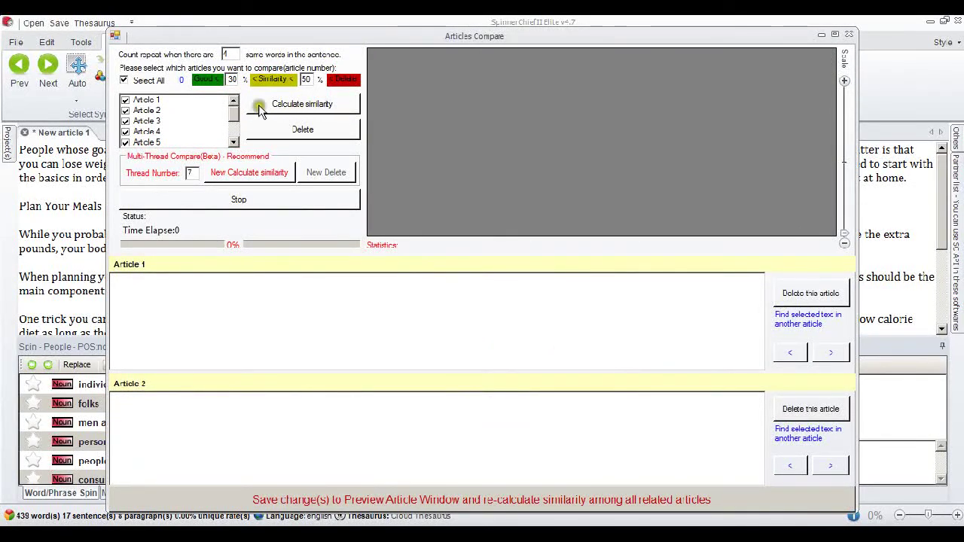
{"action": "double_click", "coordinate": [306, 79]}
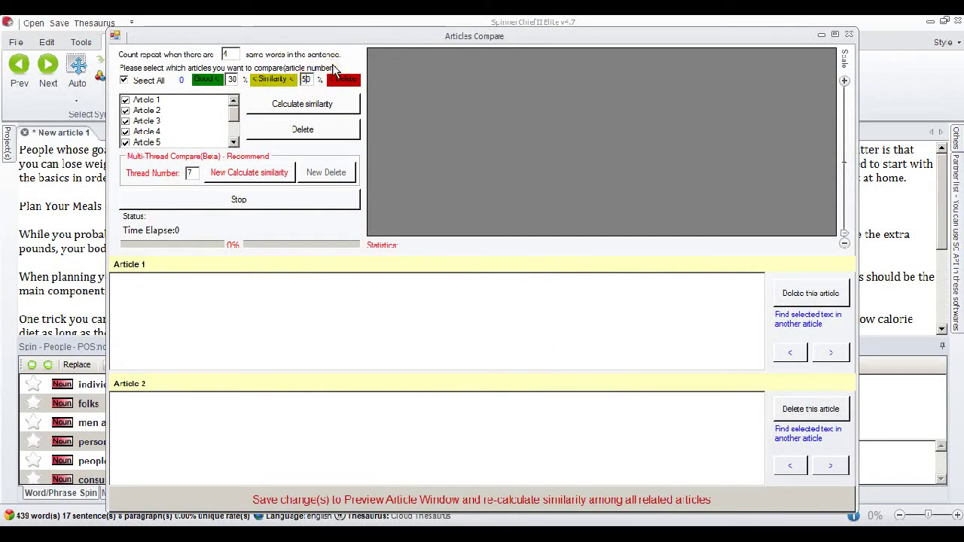
{"action": "type", "text": "0"}
{"action": "left_click", "coordinate": [320, 144]}
{"action": "left_click", "coordinate": [255, 173]}
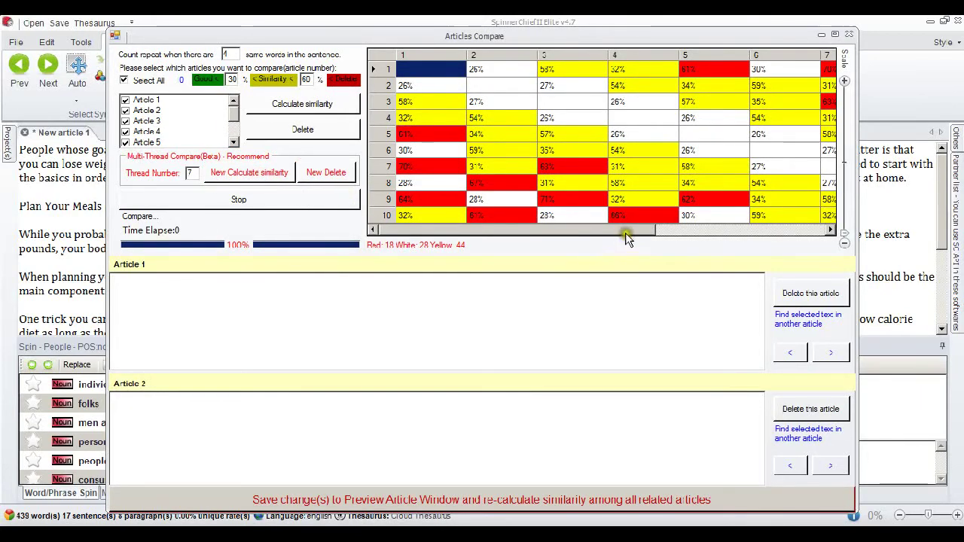
{"action": "left_click_drag", "start_coordinate": [628, 231], "coordinate": [603, 233]}
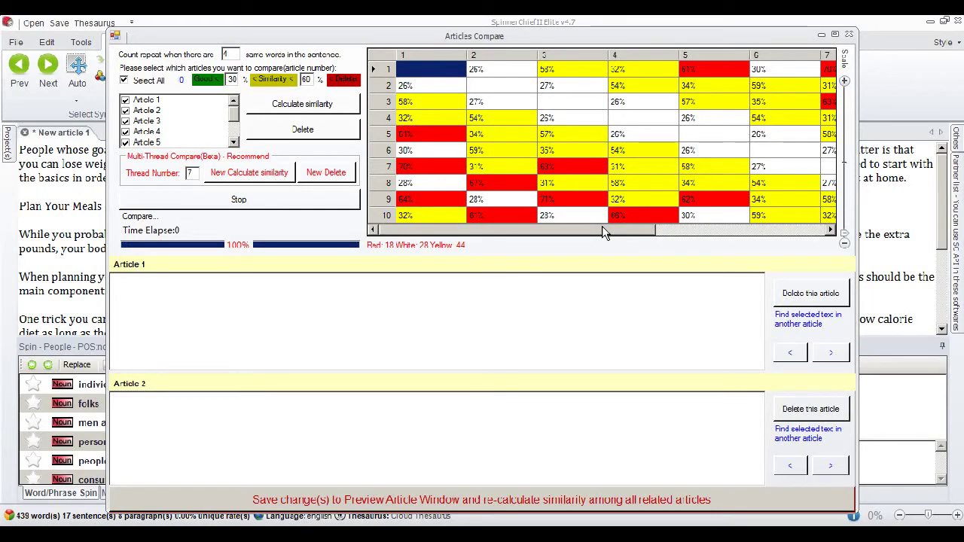
{"action": "mouse_move", "coordinate": [602, 232]}
{"action": "left_mouse_down"}
{"action": "mouse_move", "coordinate": [783, 226]}
{"action": "mouse_move", "coordinate": [552, 230]}
{"action": "left_mouse_up"}
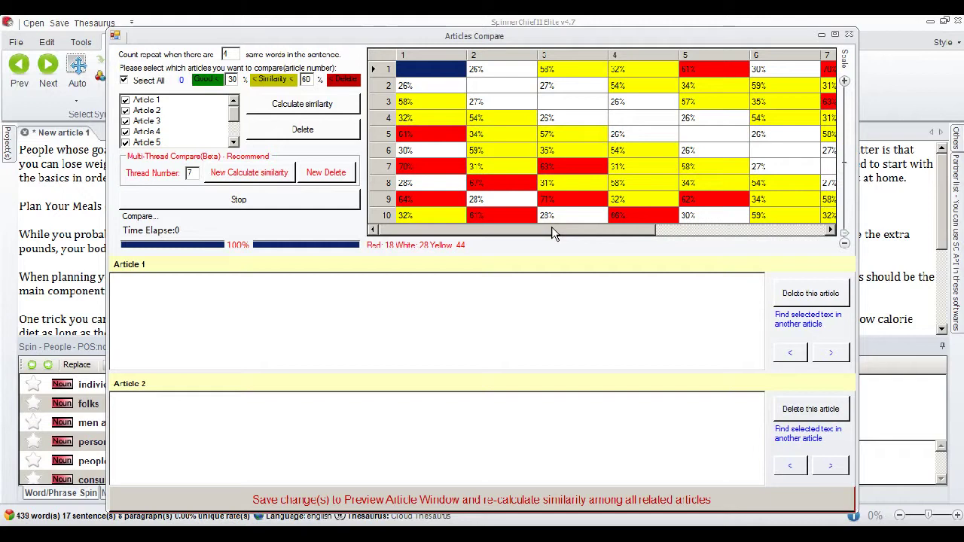
Delete the new articles above the 60% similarity limit and recalculate the similarity of the remaining ones
{"action": "left_click", "coordinate": [320, 172]}
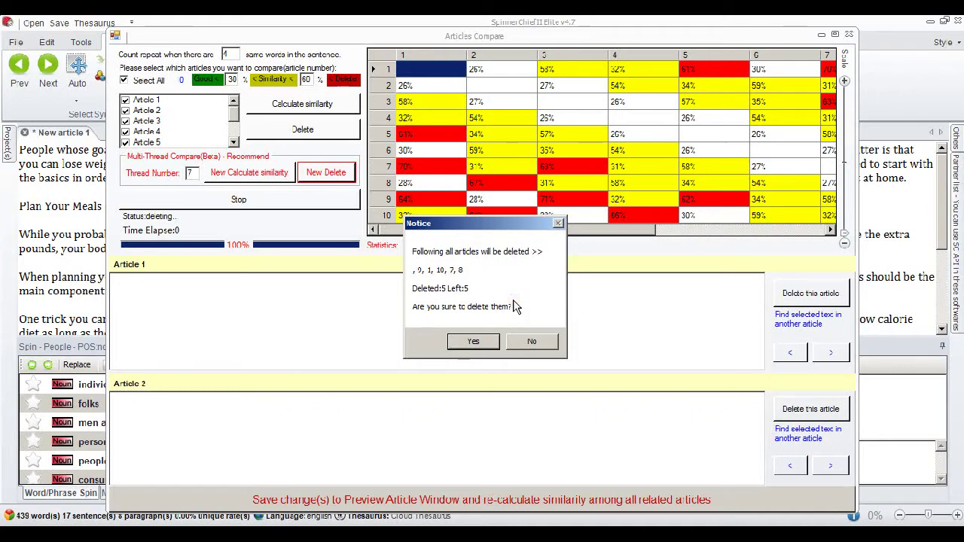
{"action": "left_click", "coordinate": [481, 340]}
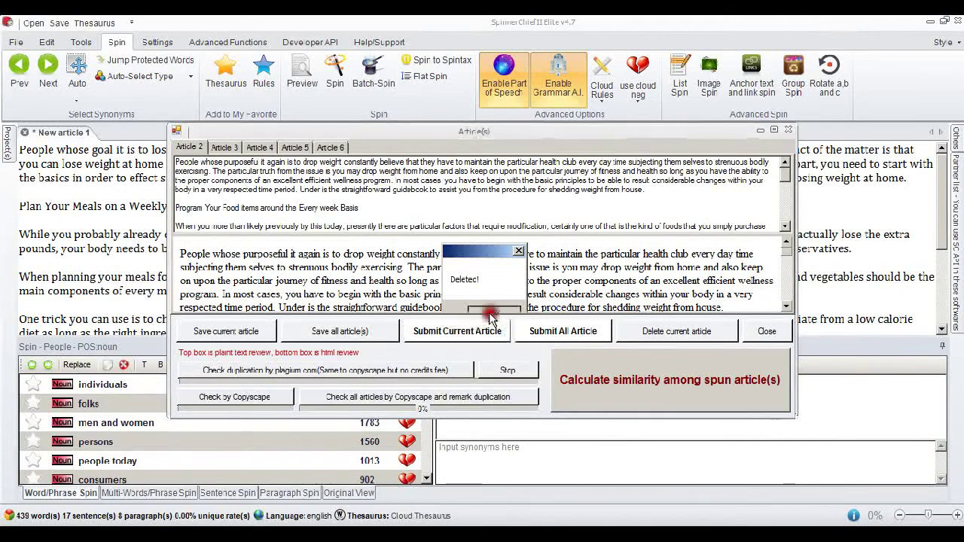
{"action": "left_click", "coordinate": [492, 313]}
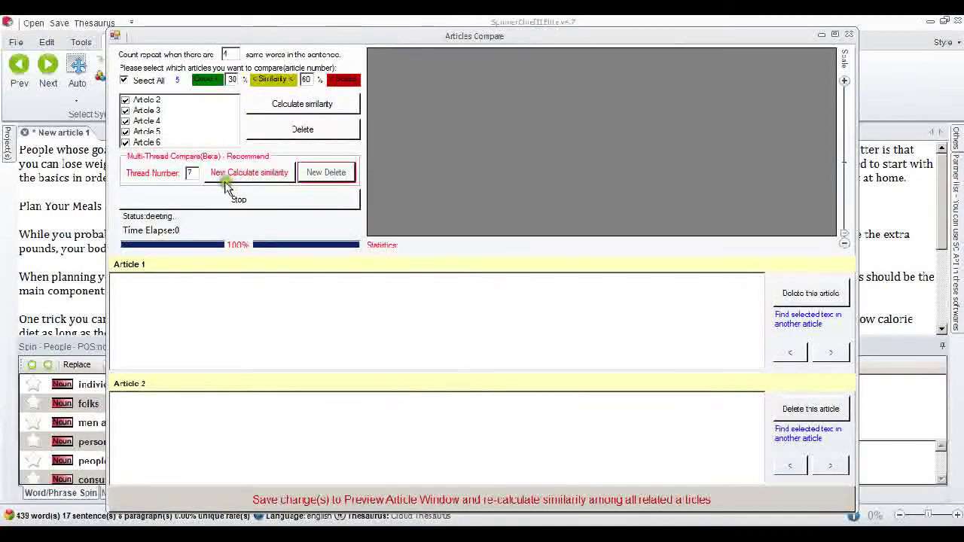
{"action": "left_click", "coordinate": [233, 178]}
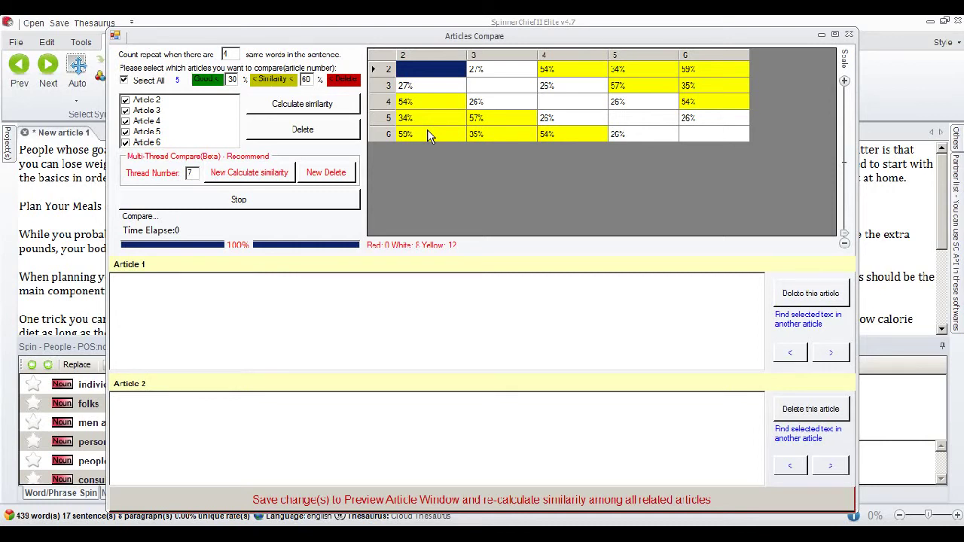
{"action": "left_click", "coordinate": [849, 35]}
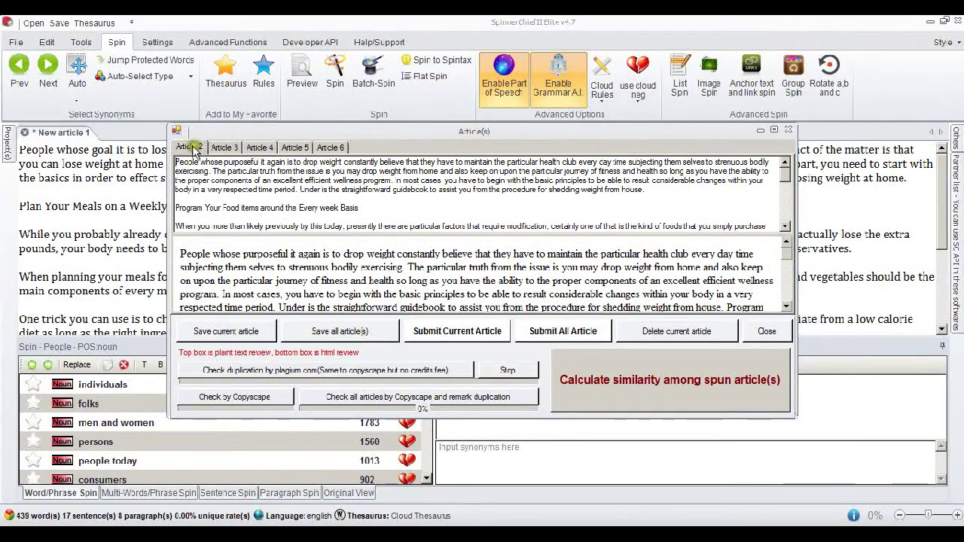
Look through the remaining spun versions, viewing Article 3, Article 4 and Article 2
{"action": "left_click", "coordinate": [222, 147]}
{"action": "left_click", "coordinate": [256, 148]}
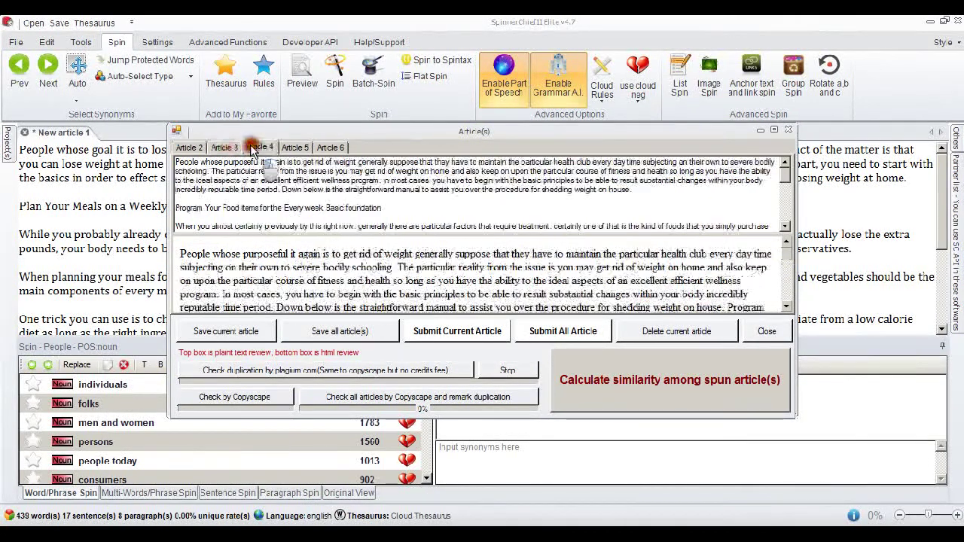
{"action": "left_click", "coordinate": [199, 148]}
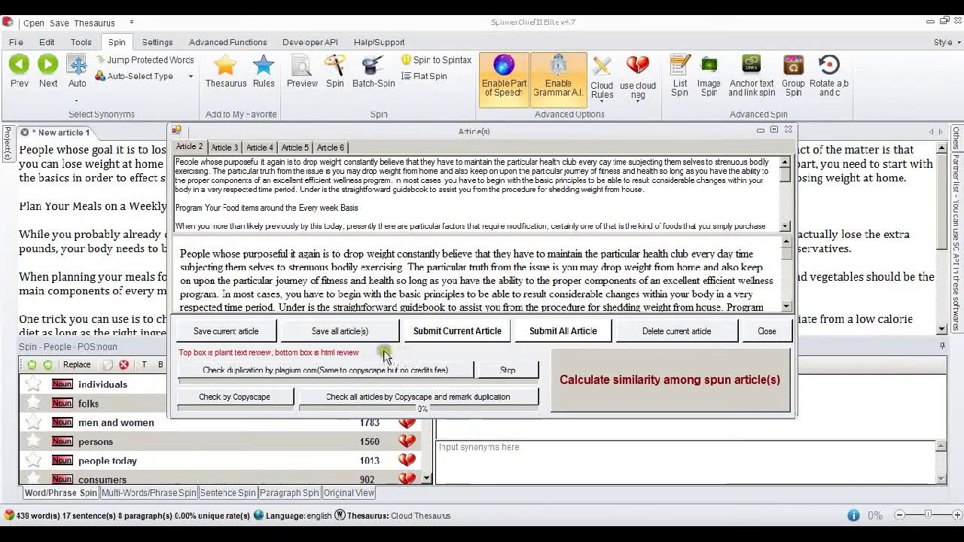
Save all remaining spun articles to the Spun Articles folder inside SpinnerChief2
{"action": "left_click", "coordinate": [365, 331]}
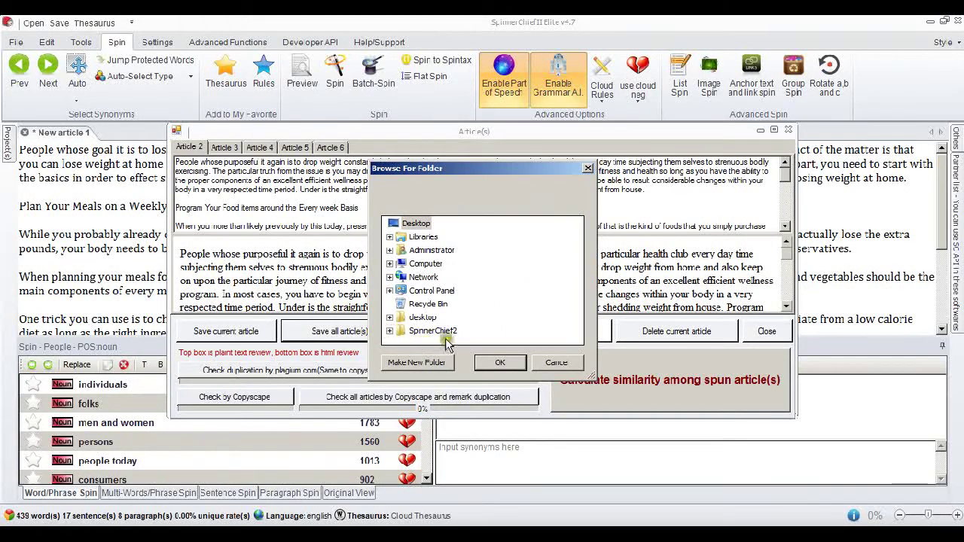
{"action": "left_click", "coordinate": [389, 330]}
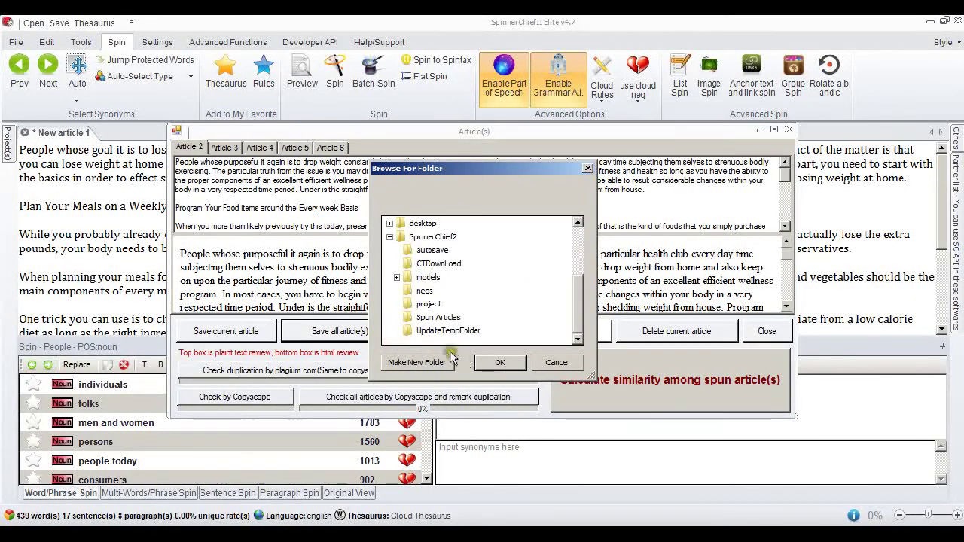
{"action": "left_click", "coordinate": [414, 319]}
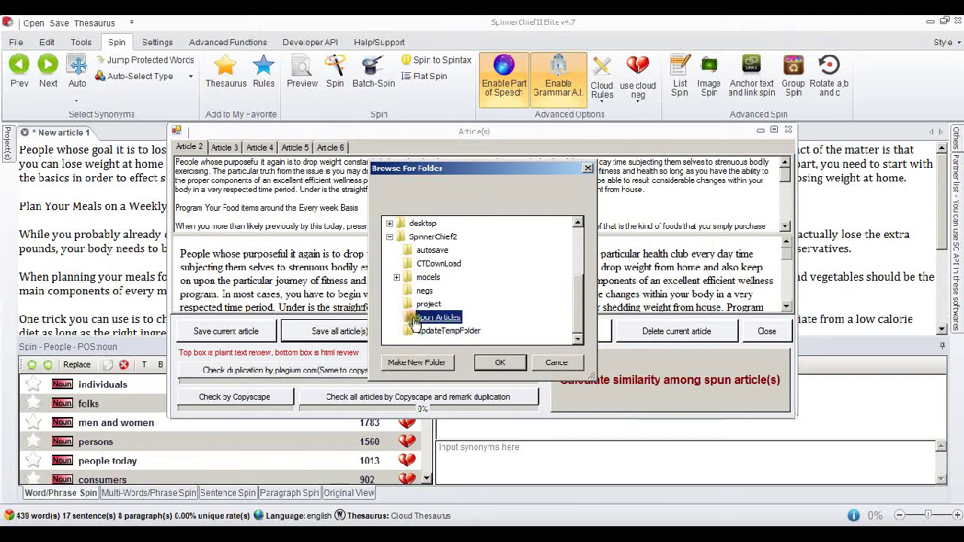
{"action": "left_click", "coordinate": [500, 363]}
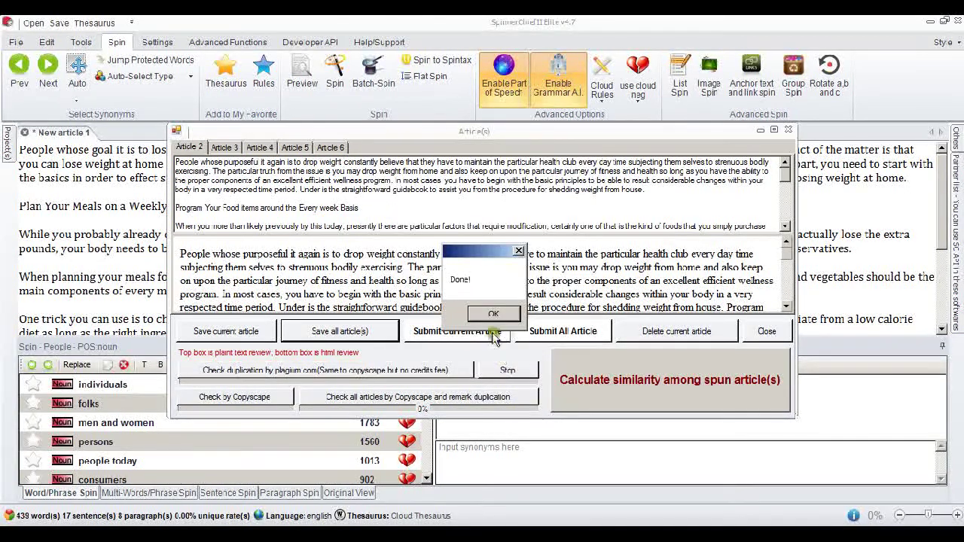
{"action": "left_click", "coordinate": [495, 312]}
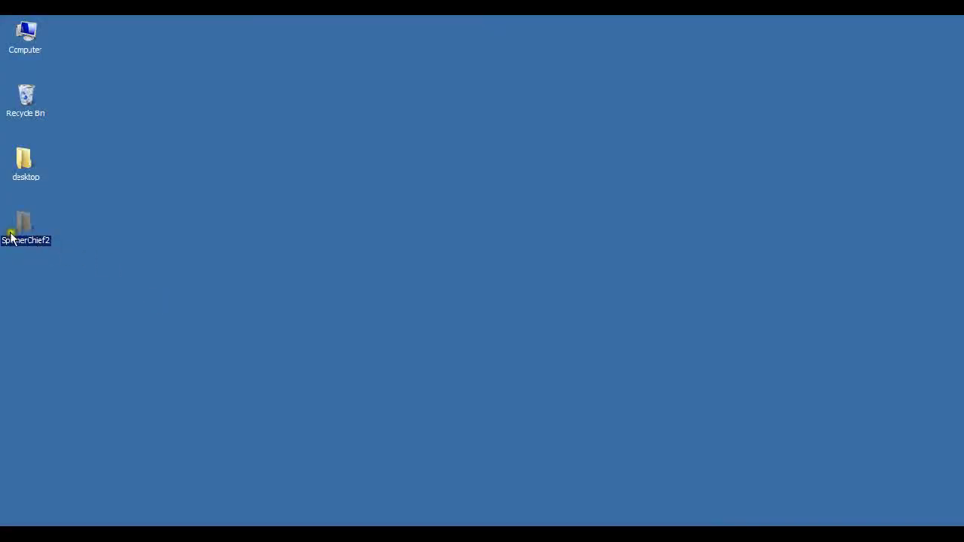
Open the Spun Articles folder inside the desktop's SpinnerChief2 folder to check the saved text files
{"action": "double_click", "coordinate": [12, 228]}
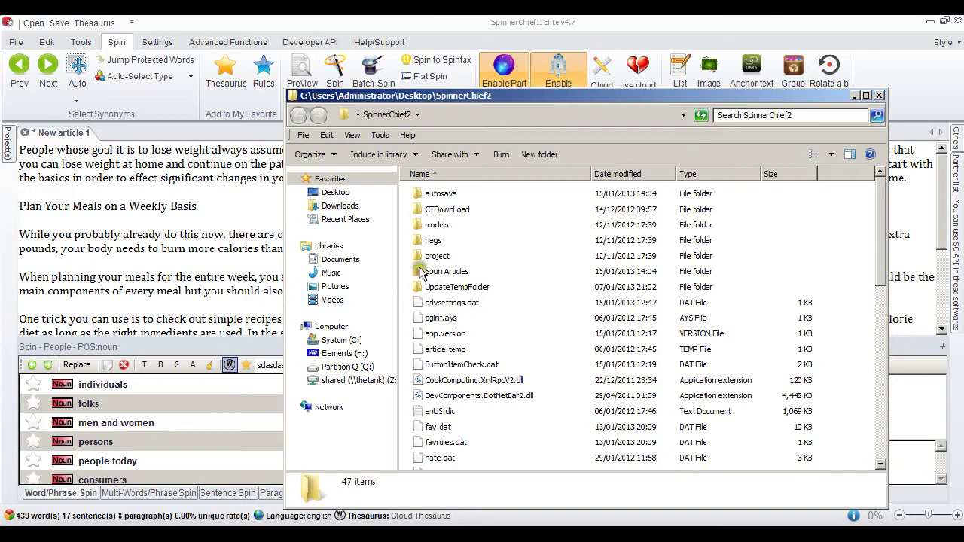
{"action": "double_click", "coordinate": [419, 273]}
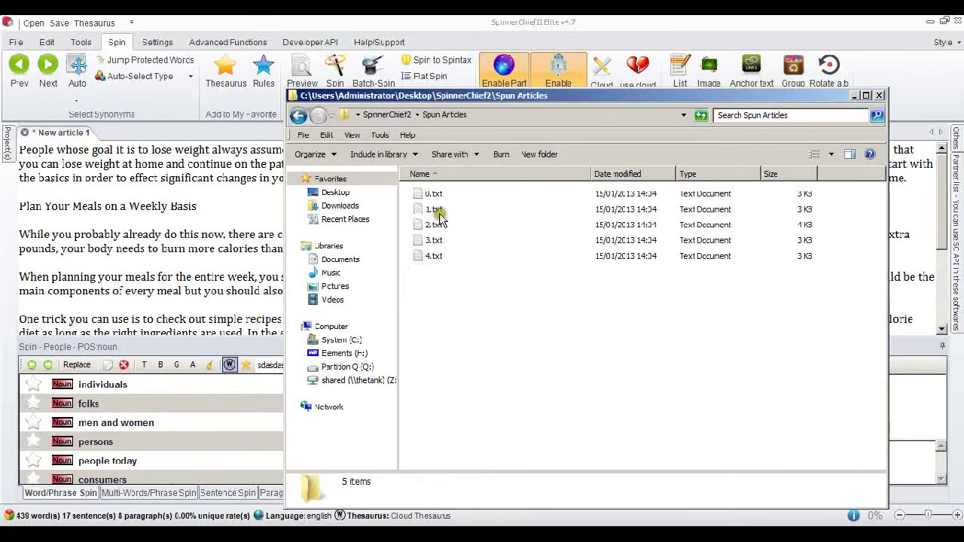